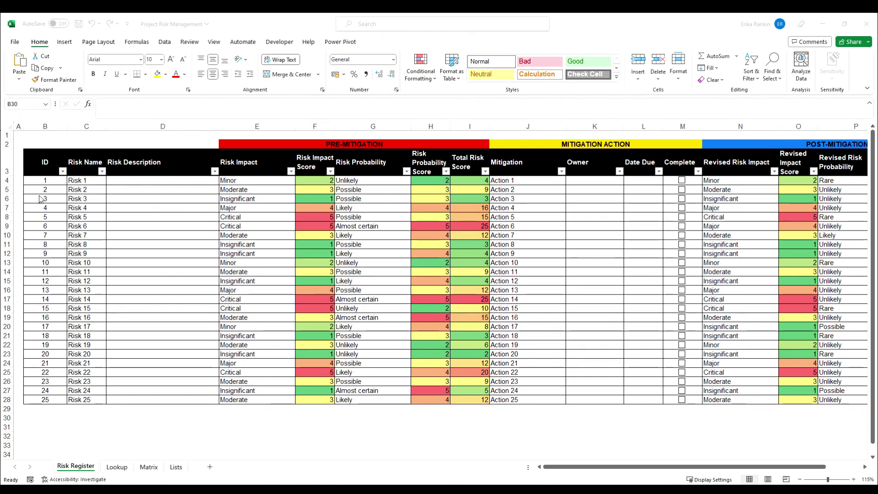
Step: Give the ID column the custom number format 000 so the IDs read 001–025
click(37, 180)
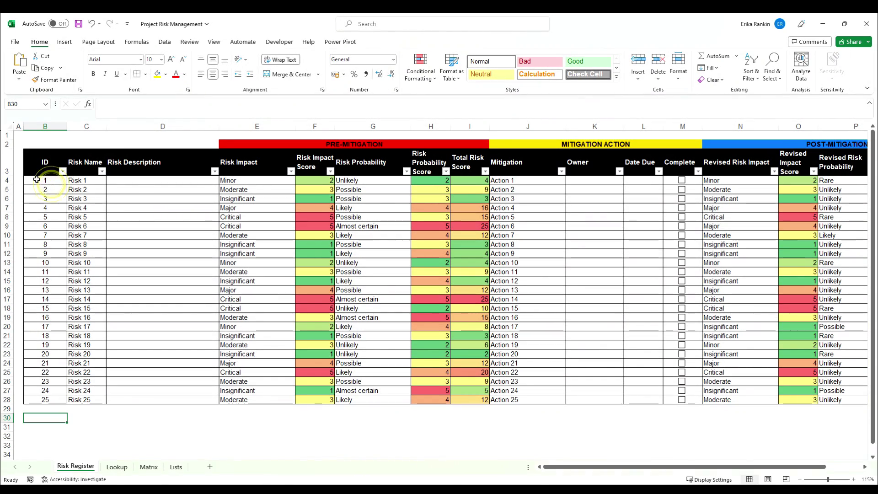
click(45, 182)
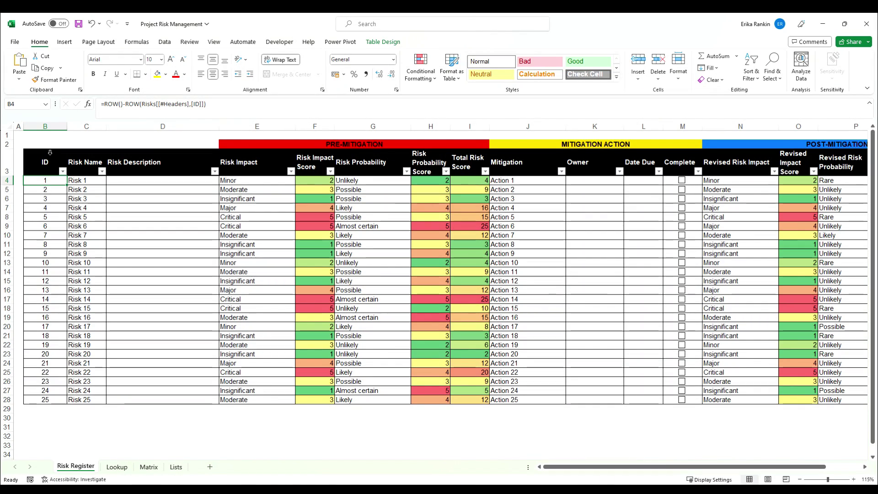
click(50, 152)
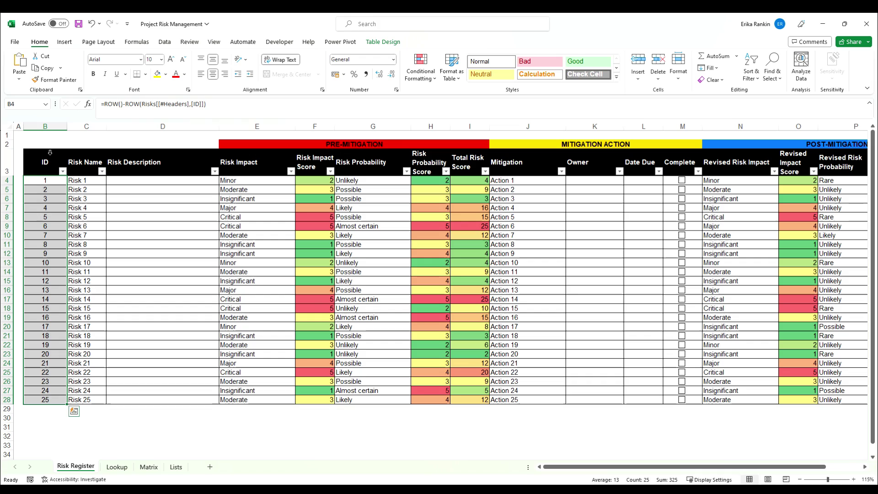
key(ctrl+1)
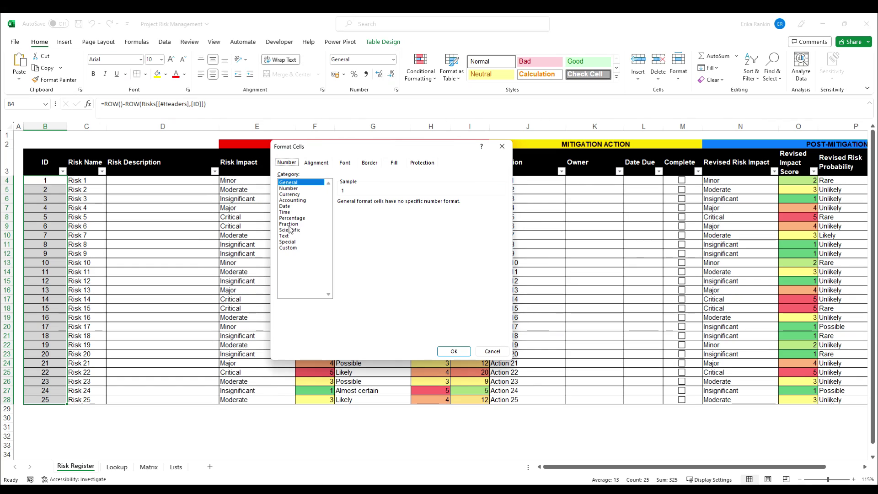
click(290, 248)
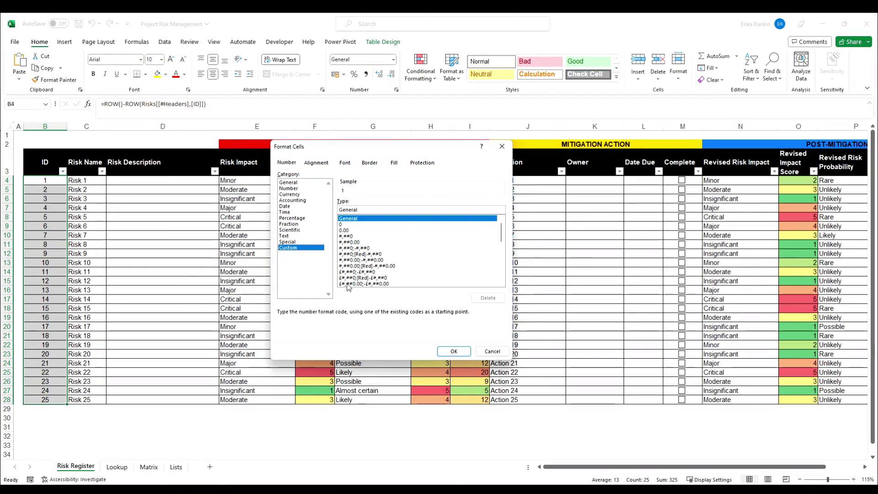
double_click(364, 210)
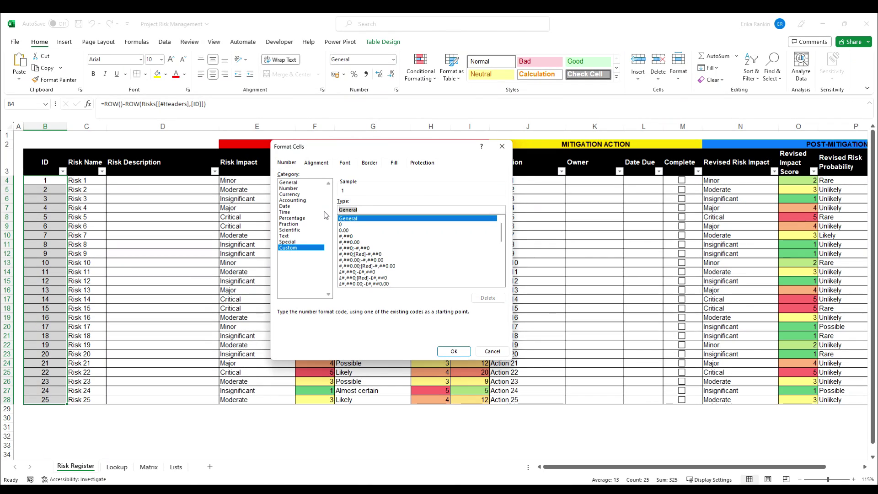
text(000)
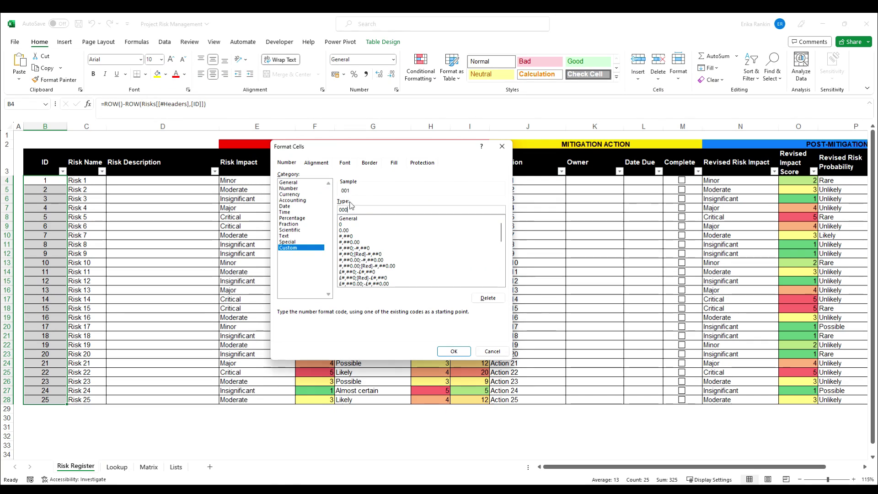
click(453, 351)
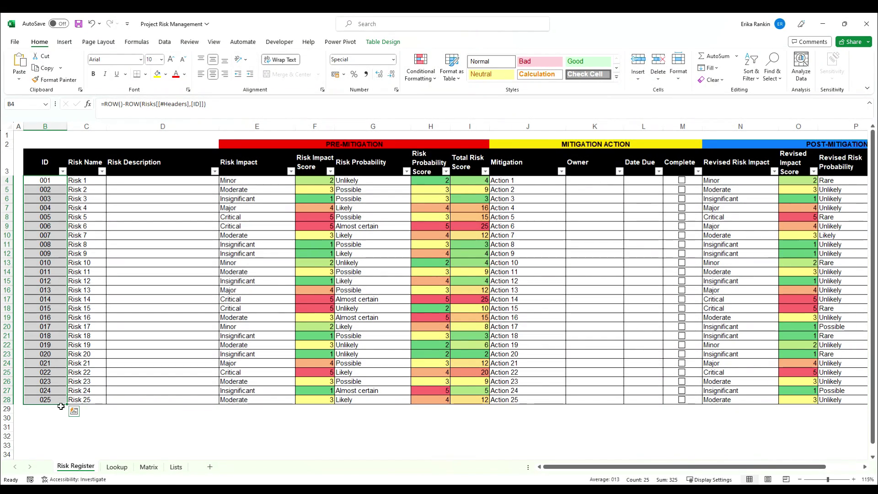
Step: Change the ID custom format code from 000 to 0000, showing 0001–0025
key(ctrl+1)
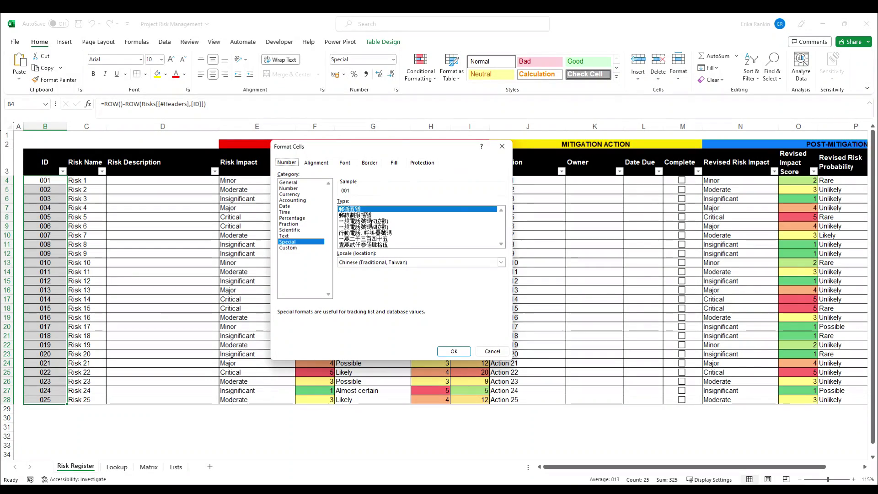
click(292, 249)
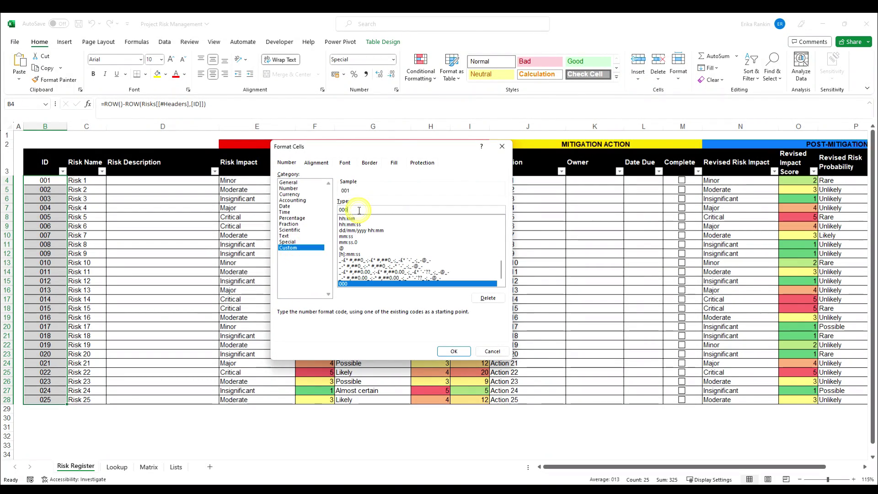
text(0)
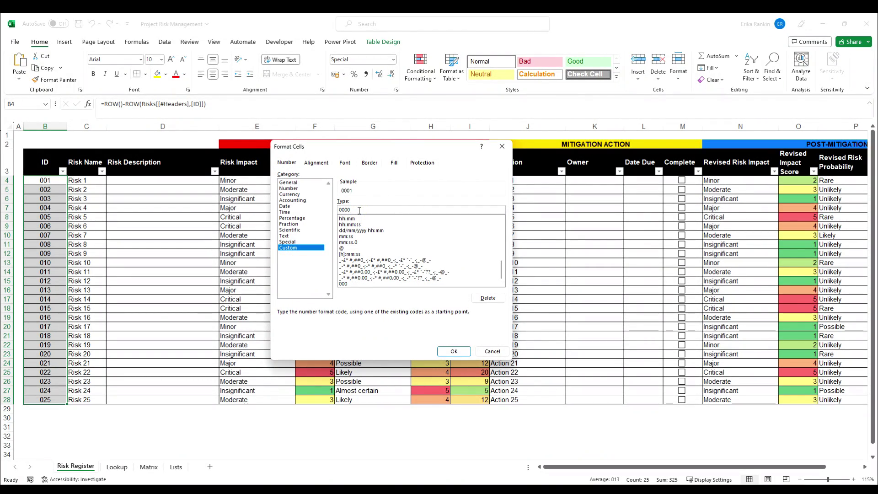
click(440, 351)
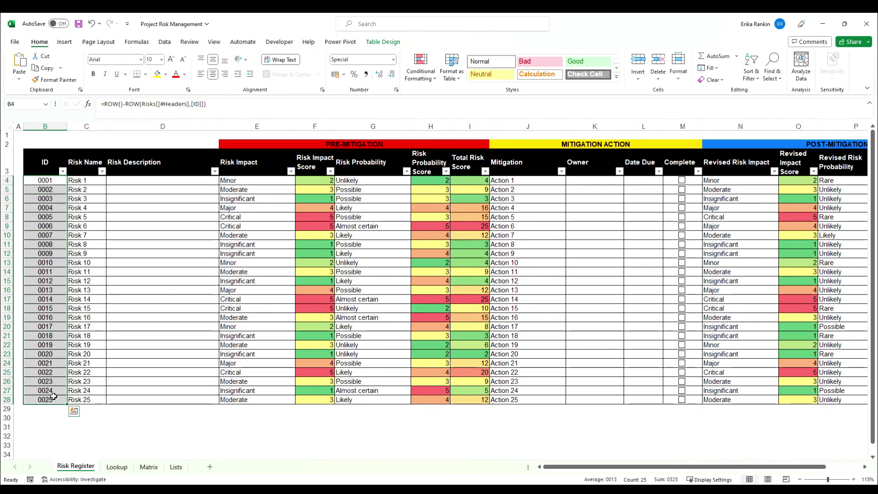
key(ctrl+1)
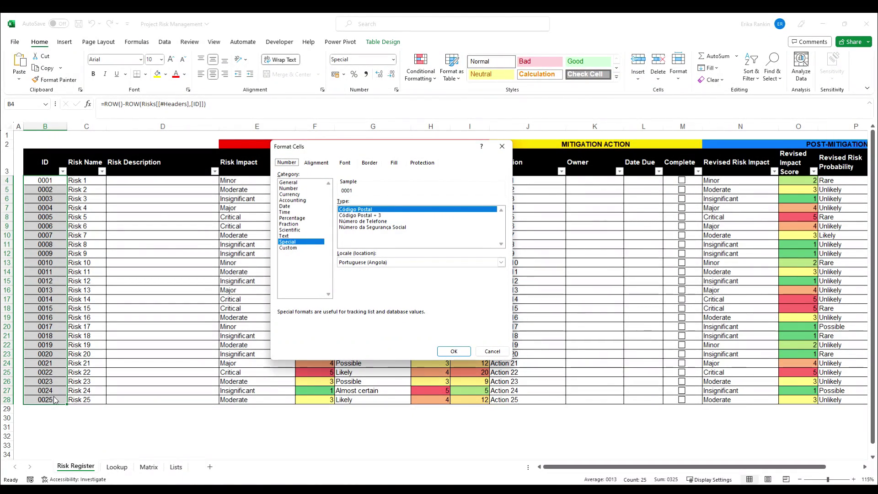
Step: Change the ID format code to "REF-"0000 so IDs read REF-0001 to REF-0025
click(298, 250)
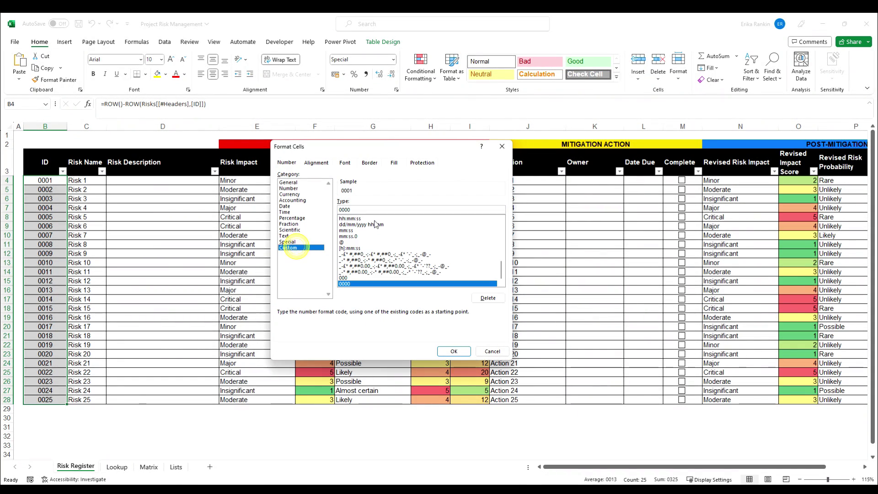
click(340, 209)
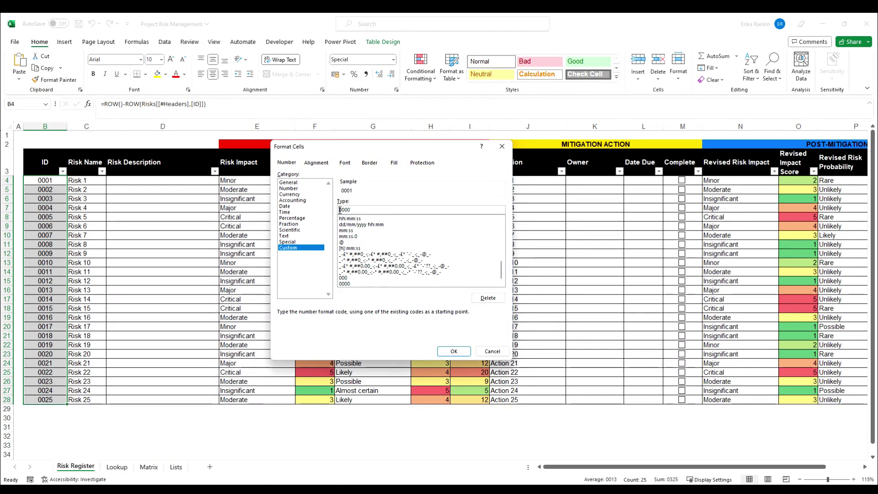
text(R)
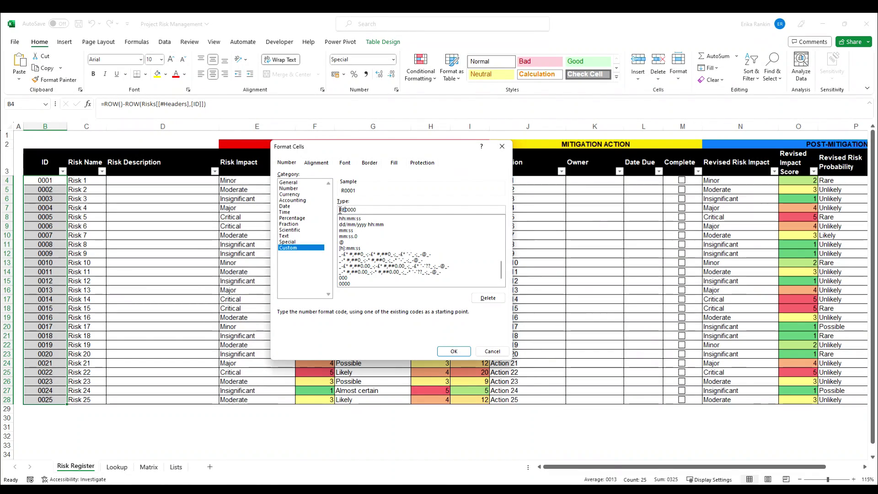
text(EF-)
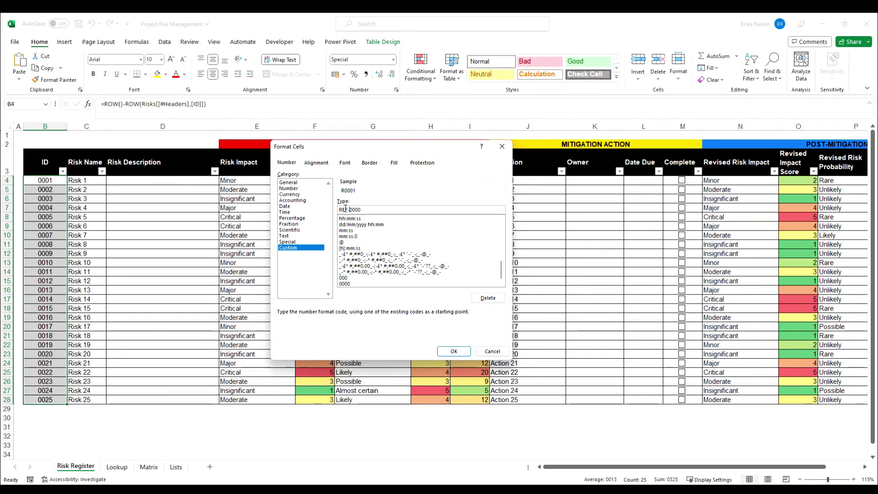
text(")
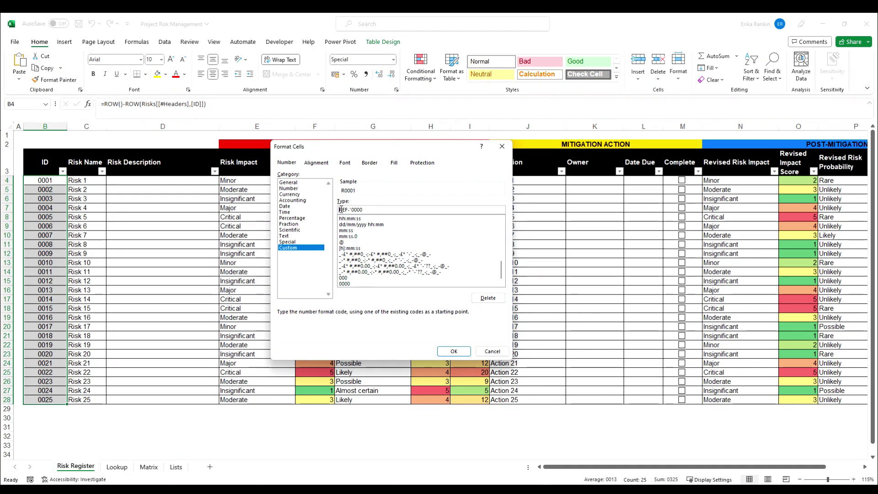
click(341, 210)
text(")
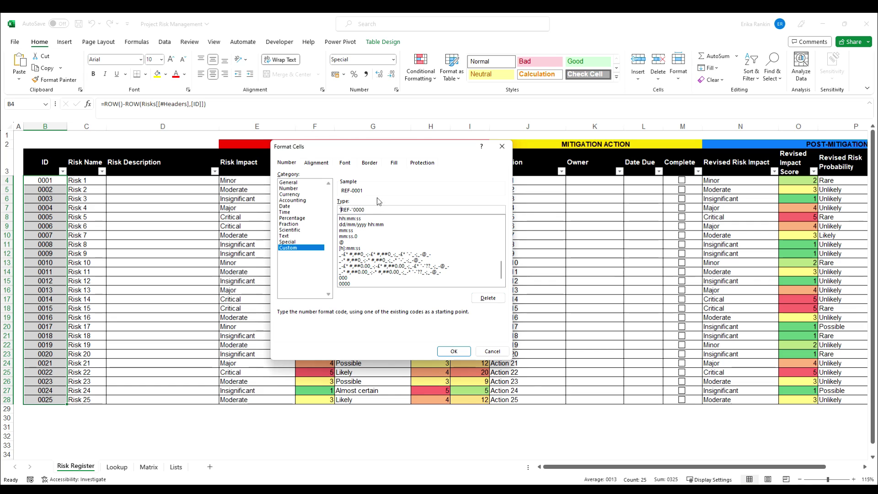
click(454, 352)
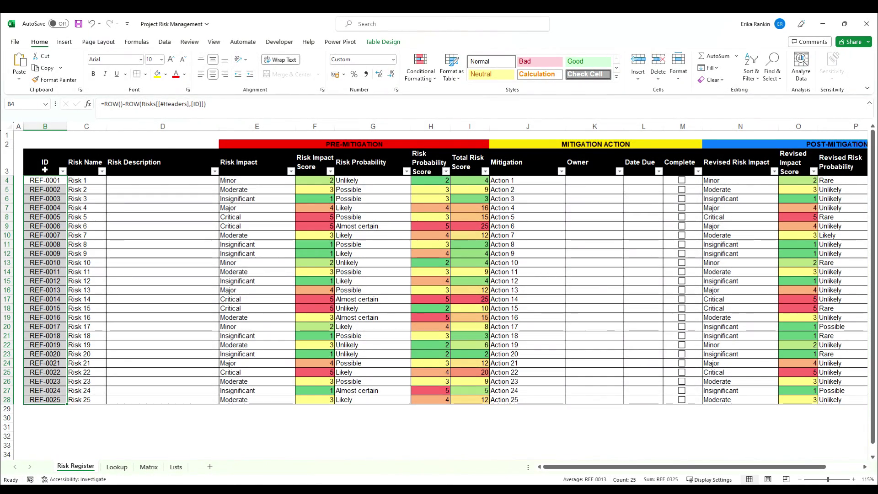
key(ctrl+1)
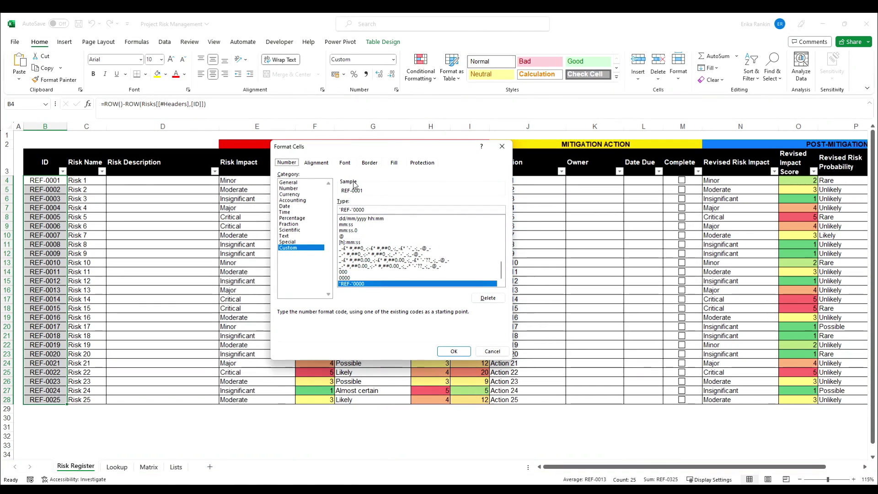
Step: Reset the IDs to the plain Number format, insert two table columns at C, and start the Region header
click(289, 188)
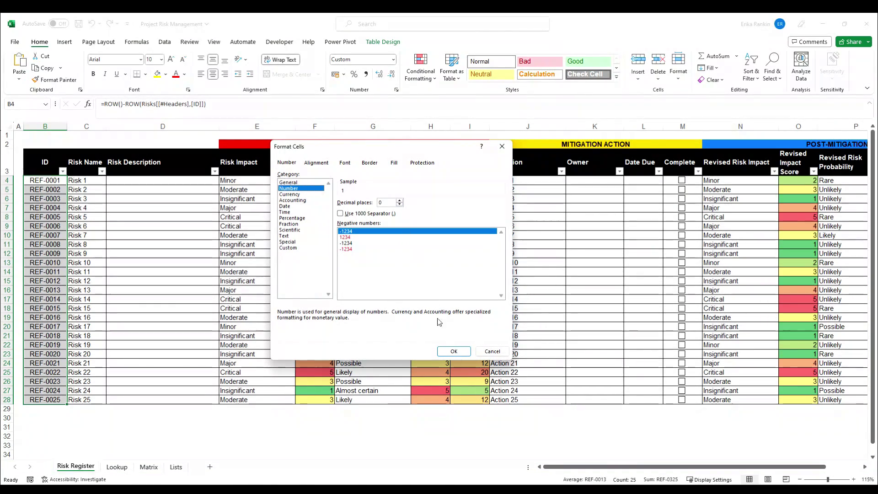
click(453, 352)
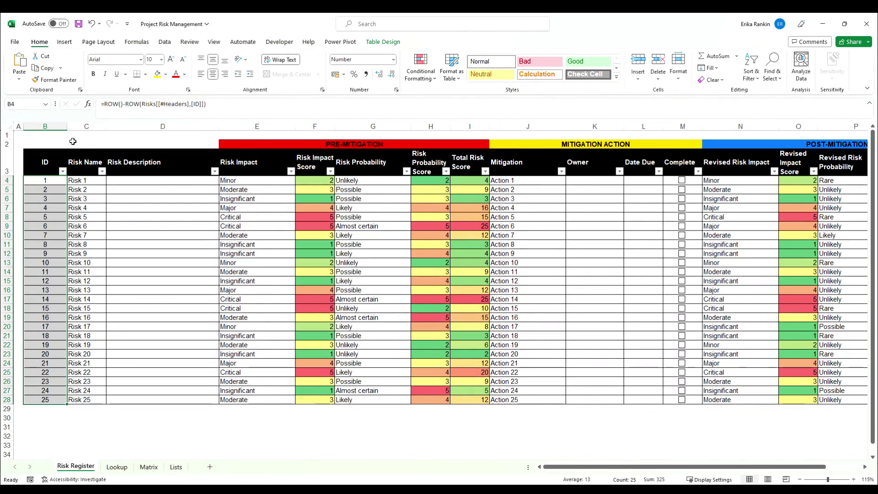
right_click(86, 126)
click(122, 219)
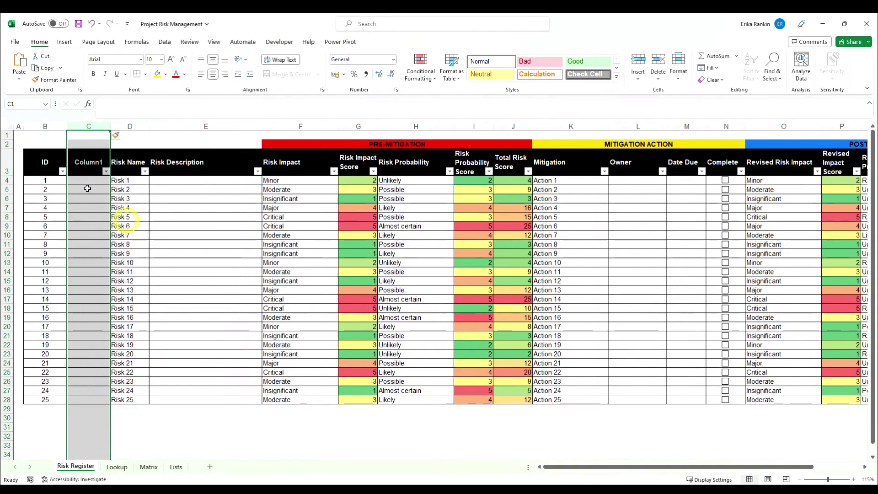
right_click(92, 127)
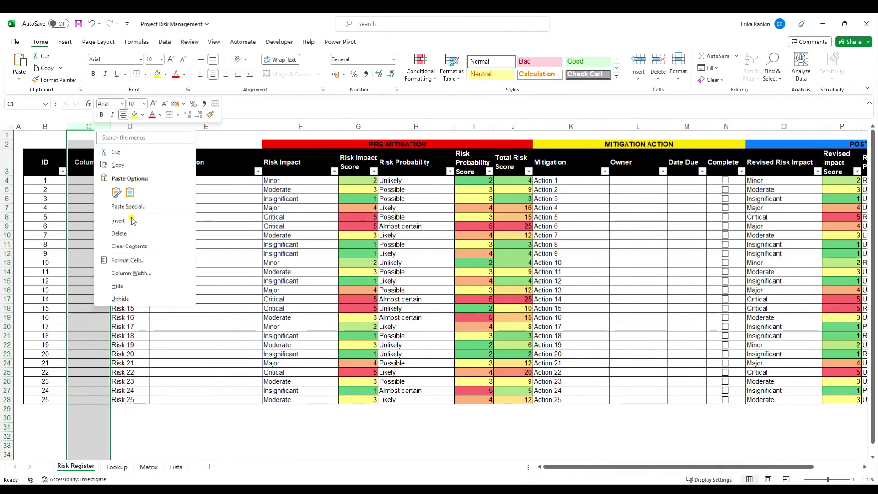
click(118, 220)
click(90, 167)
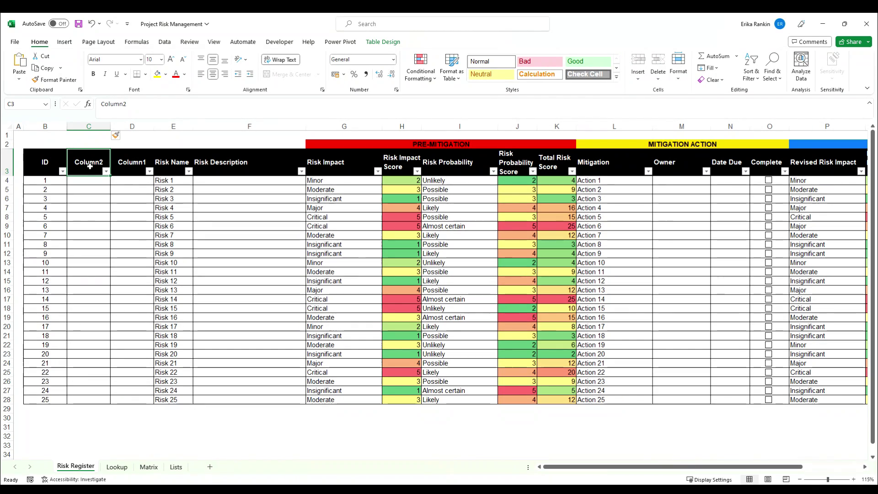
text(r)
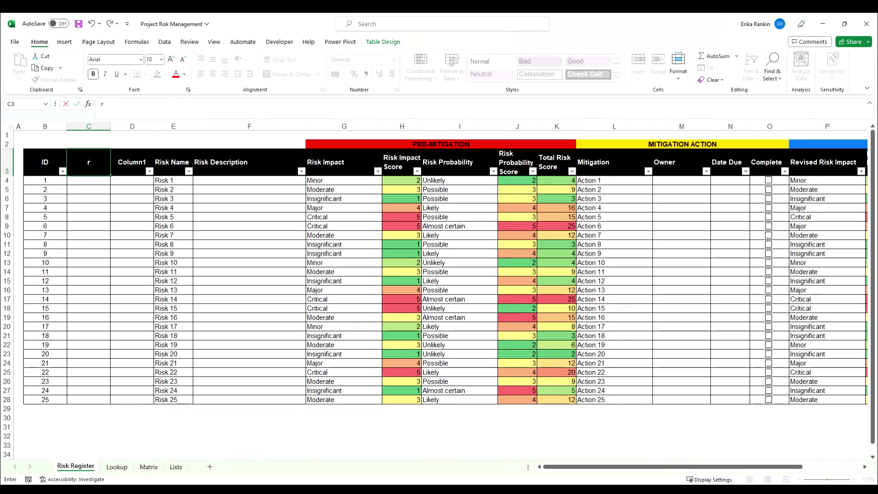
text(egi)
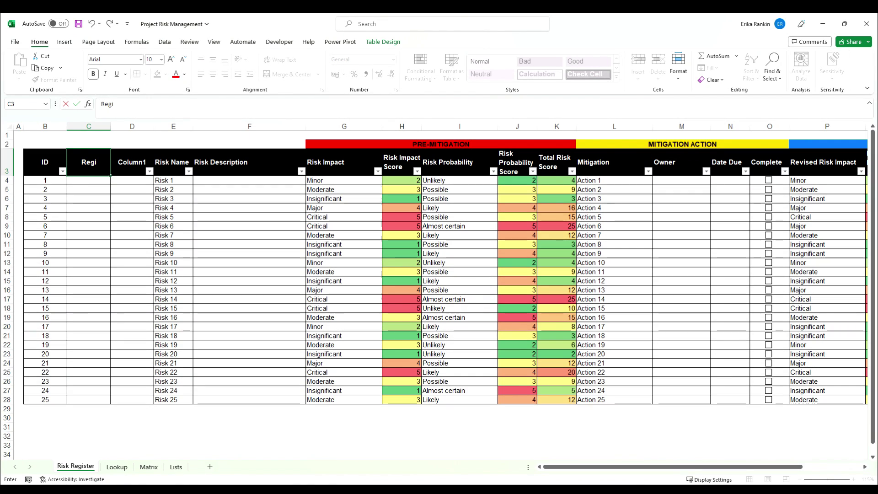
text(on)
Step: Enter the Region header in C3 and North, South, East, West in C4:C7
key(Return)
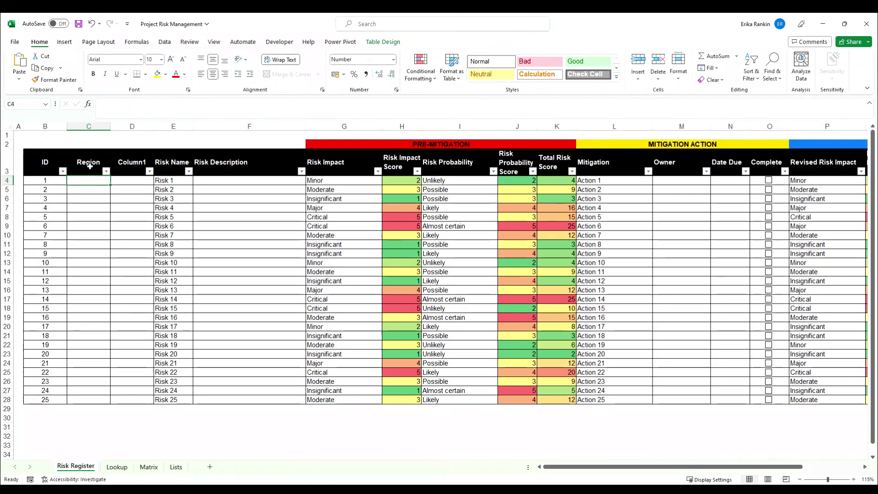
text(Northh)
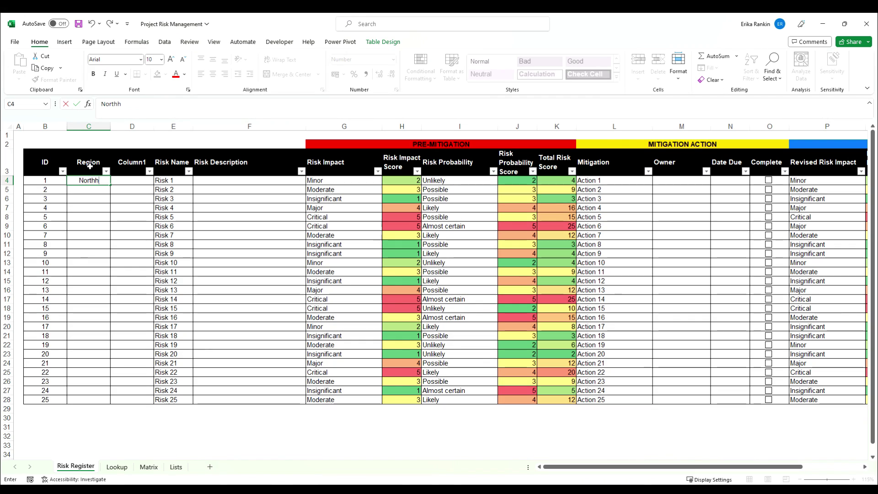
key(BackSpace)
key(Return)
text(S)
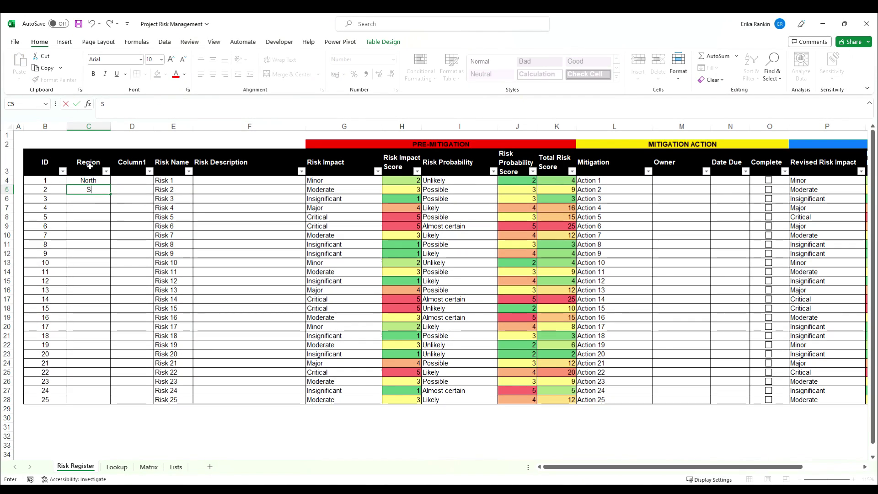
text(outh)
key(Return)
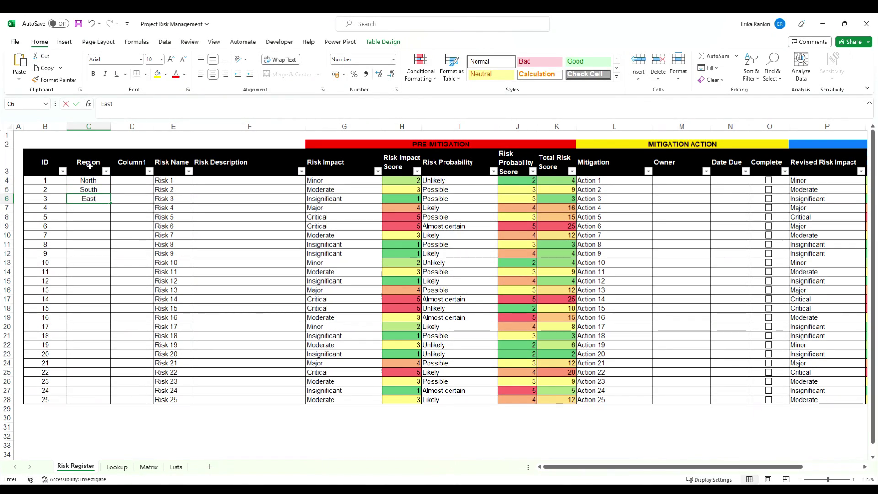
key(Return)
text(West)
key(Up)
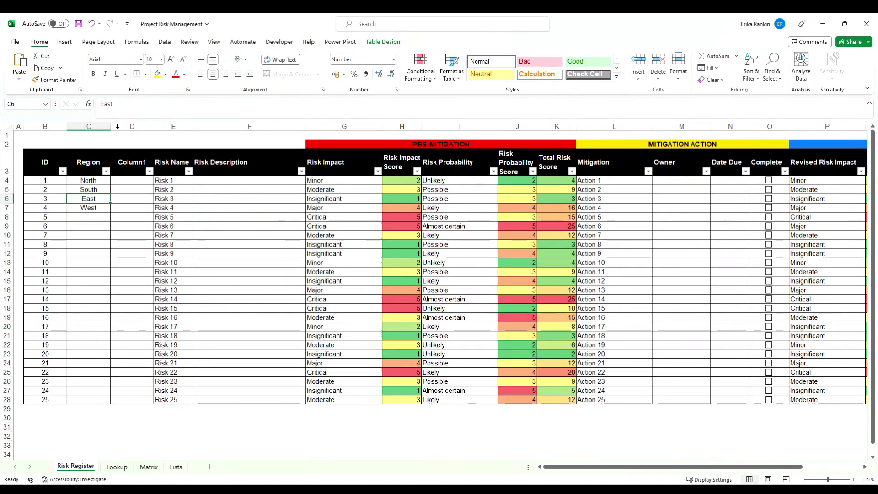
click(130, 102)
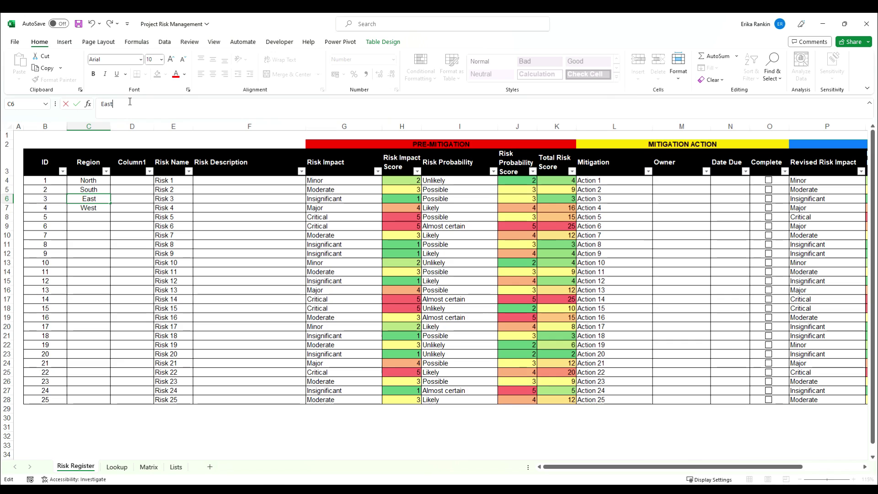
click(88, 183)
Step: Copy the four regions from C4:C7 and paste them repeatedly down to C28
drag(88, 184, 89, 209)
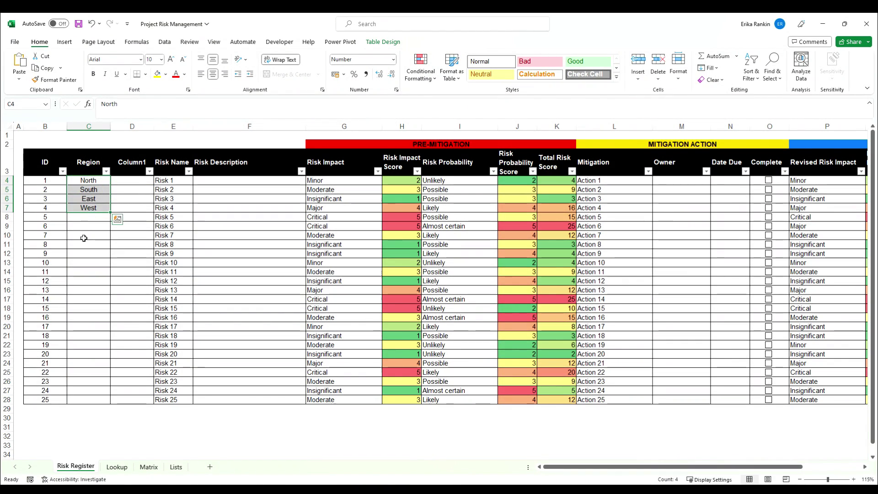
key(ctrl+c)
click(89, 219)
key(ctrl+v)
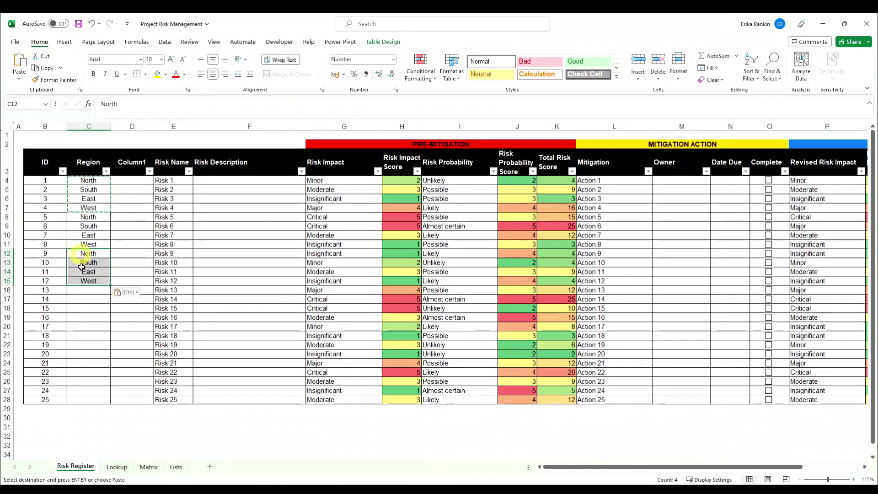
key(ctrl+v)
drag(88, 253, 88, 391)
key(ctrl+v)
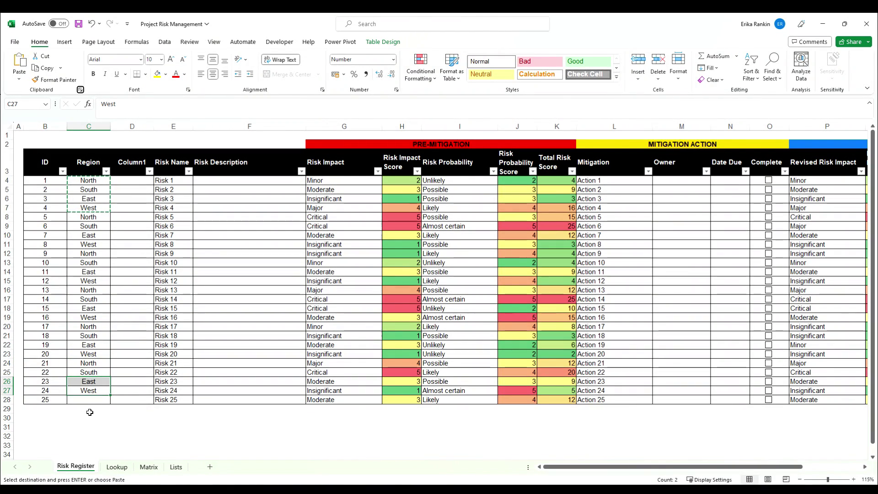
click(89, 390)
drag(110, 396, 110, 403)
click(134, 163)
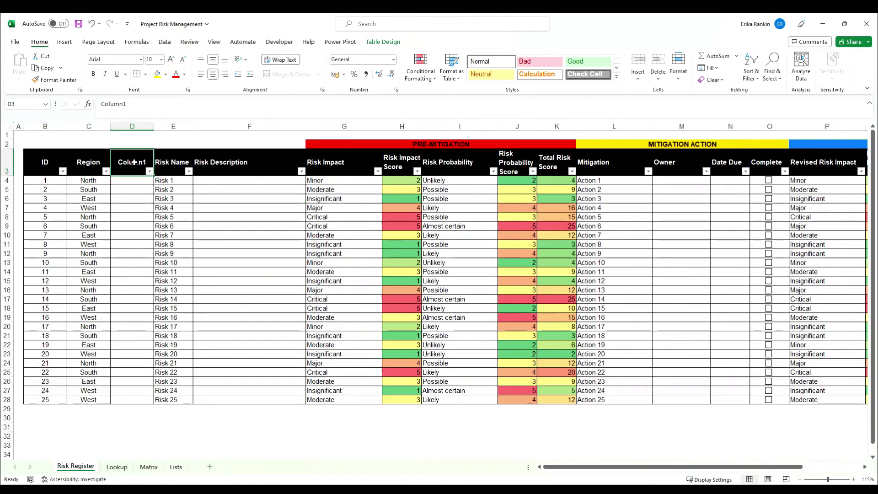
text(Ref)
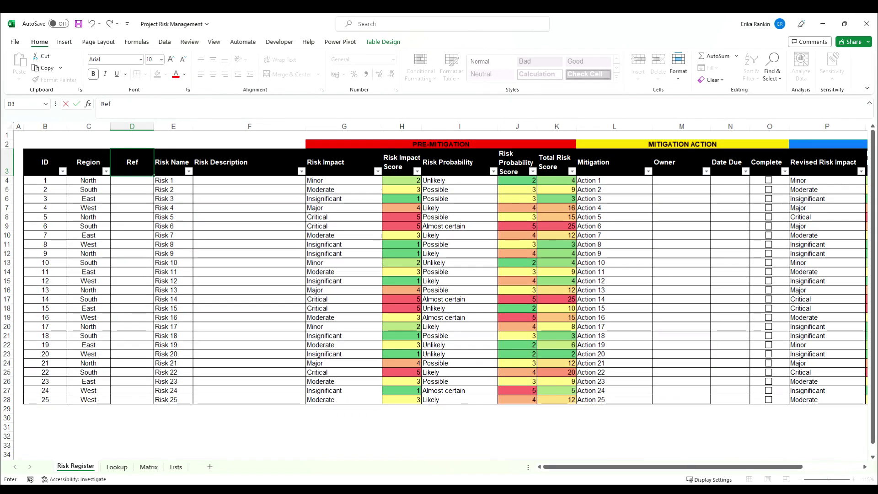
key(Return)
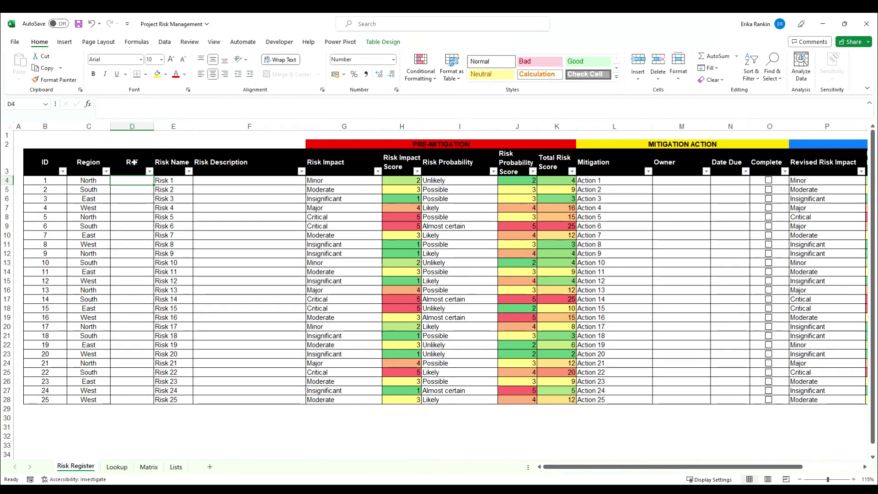
text(=)
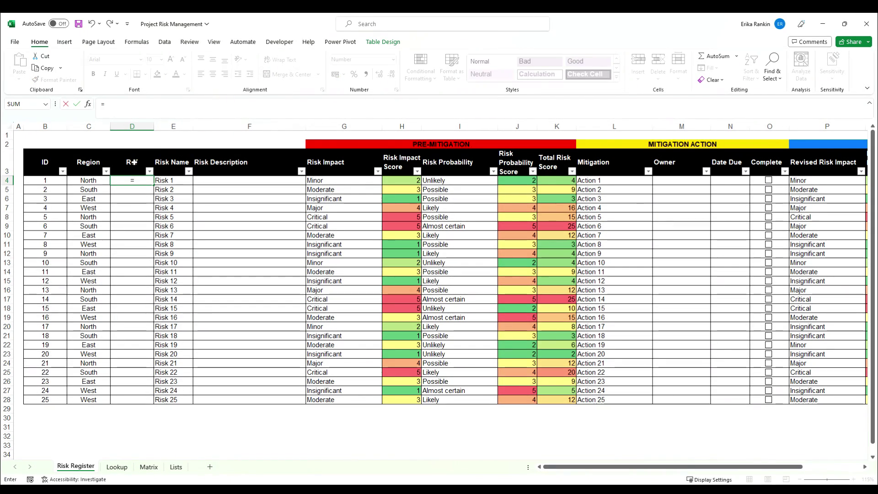
click(99, 181)
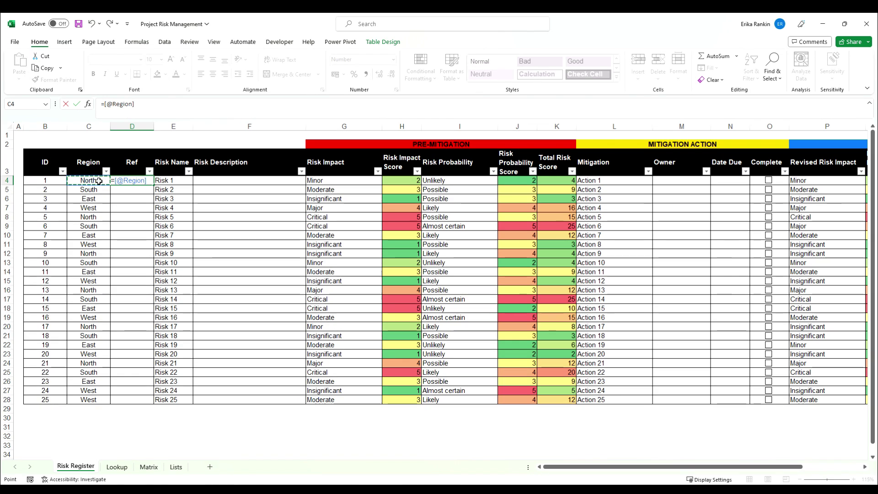
text(&)
click(52, 180)
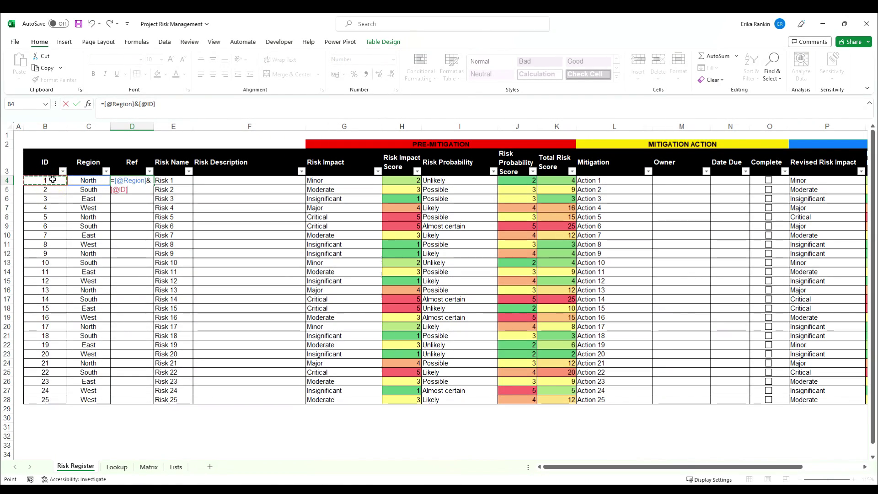
key(Return)
Step: Add a "-" between Region and ID in the Ref formula, giving North-1 to West-25
click(137, 105)
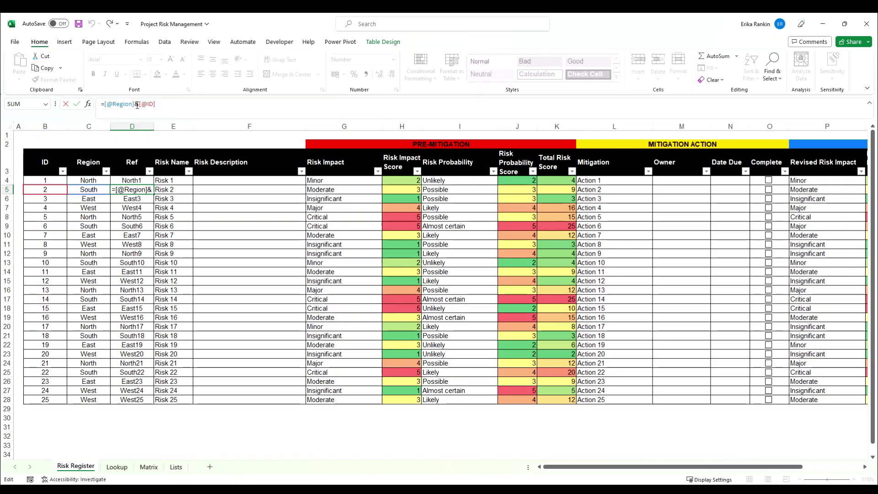
text(&)
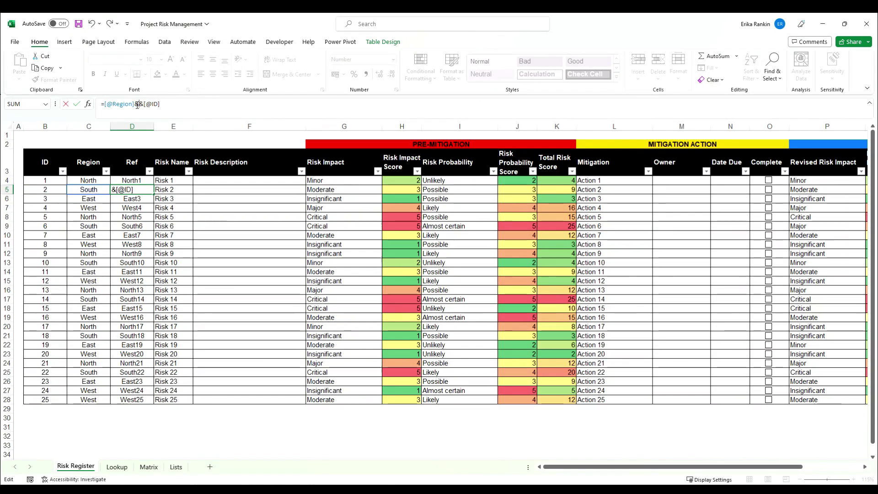
text(")
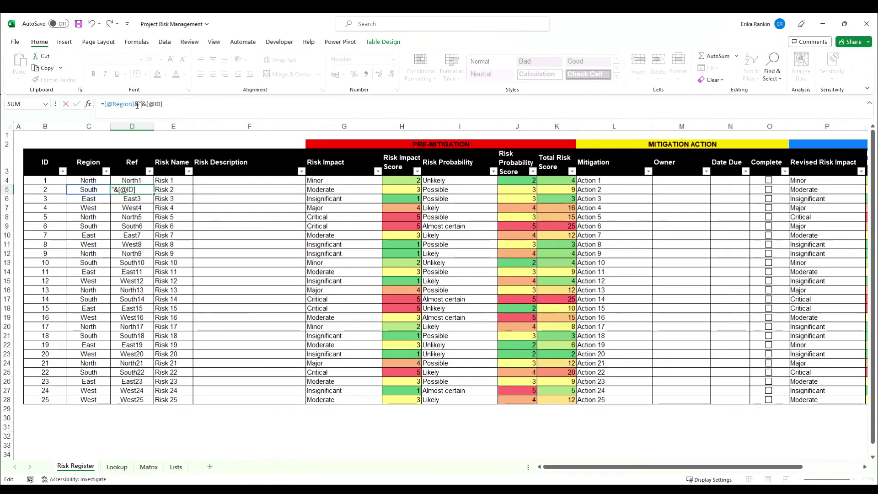
text(")
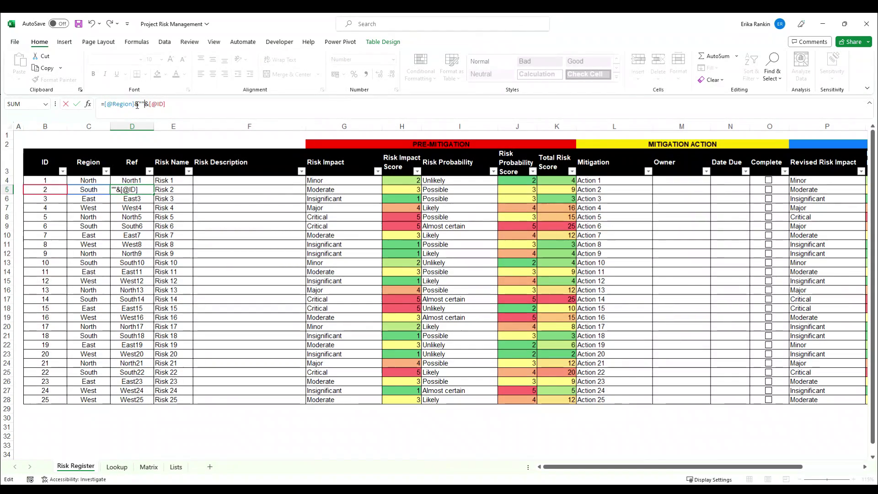
key(Left)
text(-)
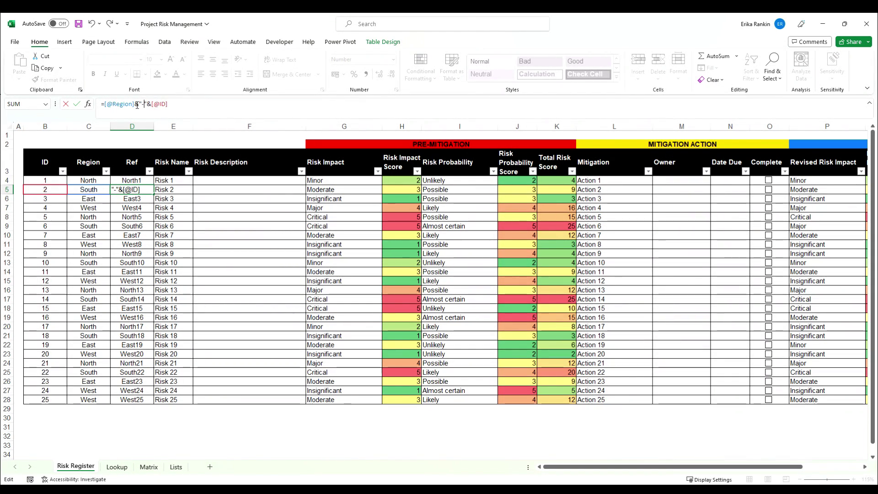
key(Return)
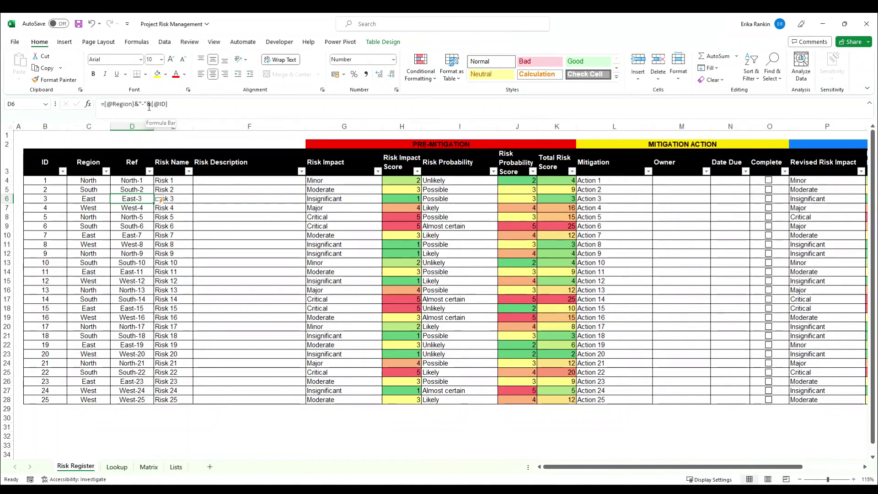
Step: Enter a test TEXT formula in D30 that formats the ID in B28 with 000
click(133, 417)
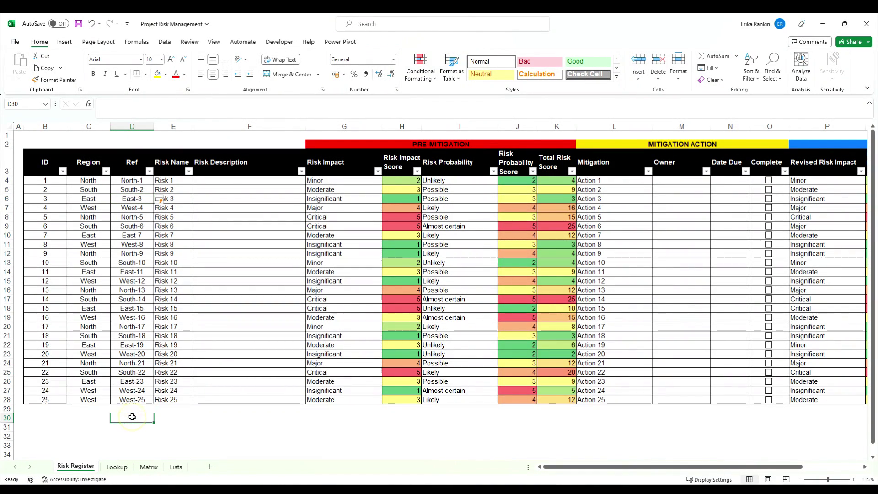
text(=tes)
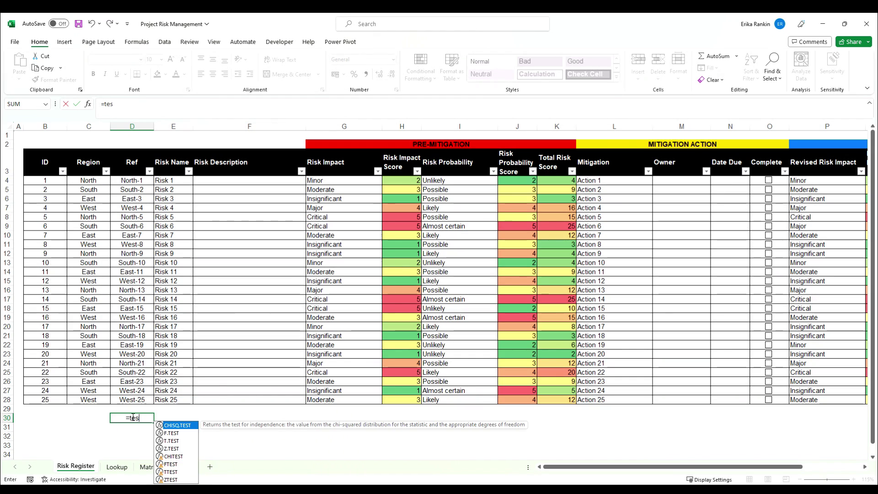
key(BackSpace)
text(x)
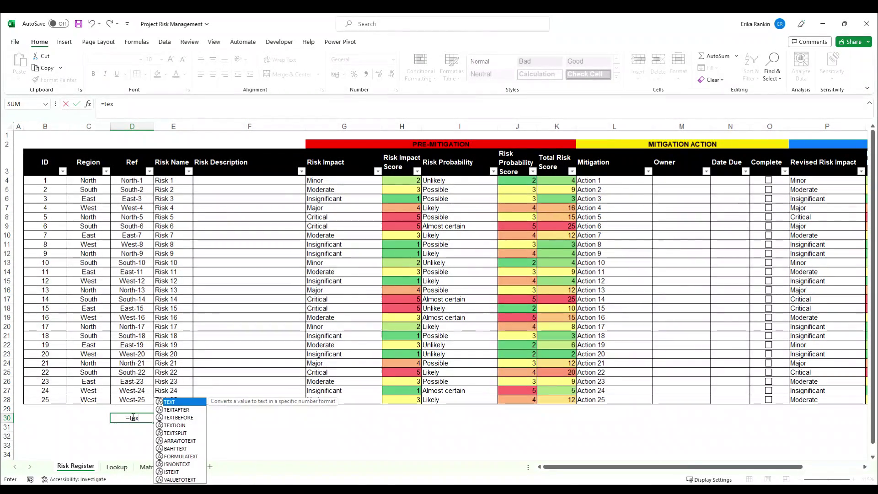
key(Tab)
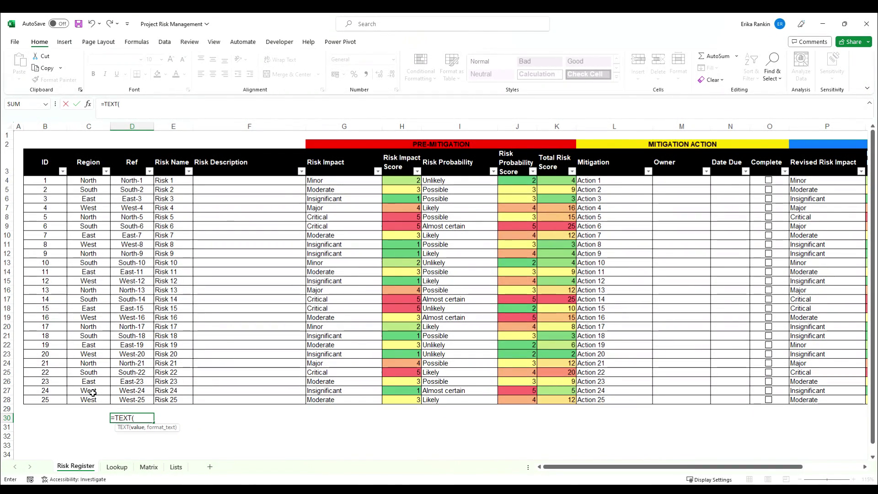
click(55, 399)
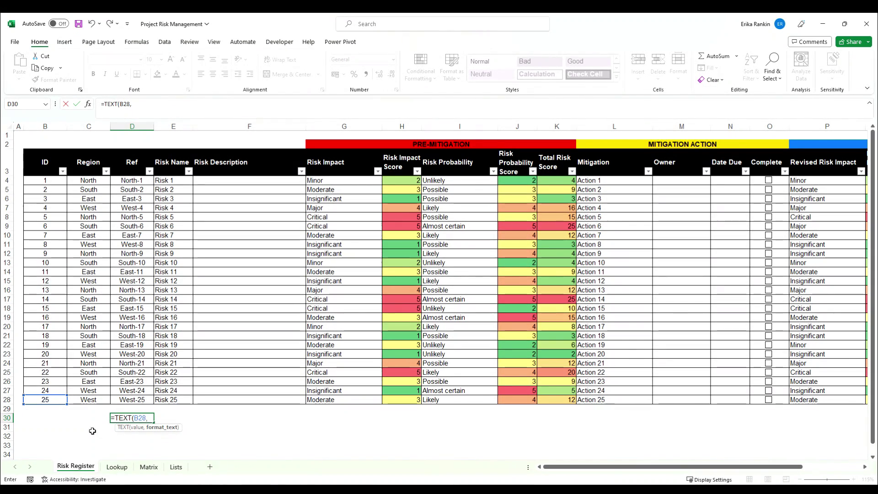
text(0))
click(152, 120)
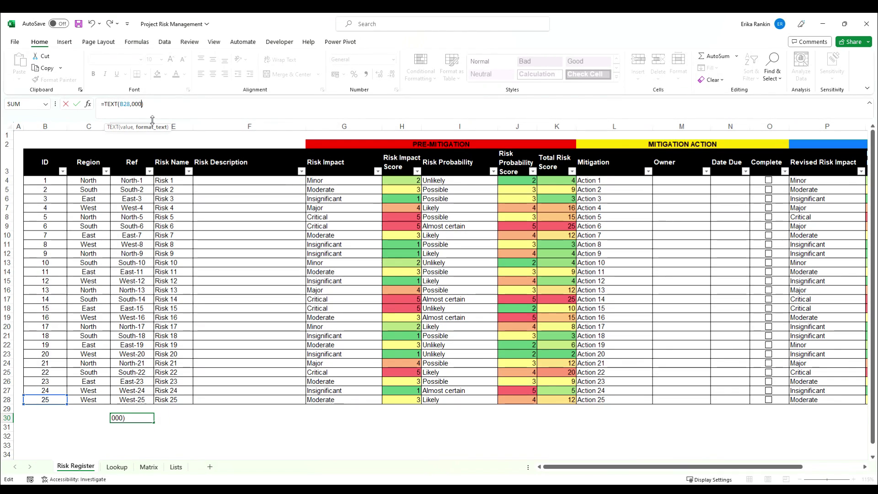
key(Return)
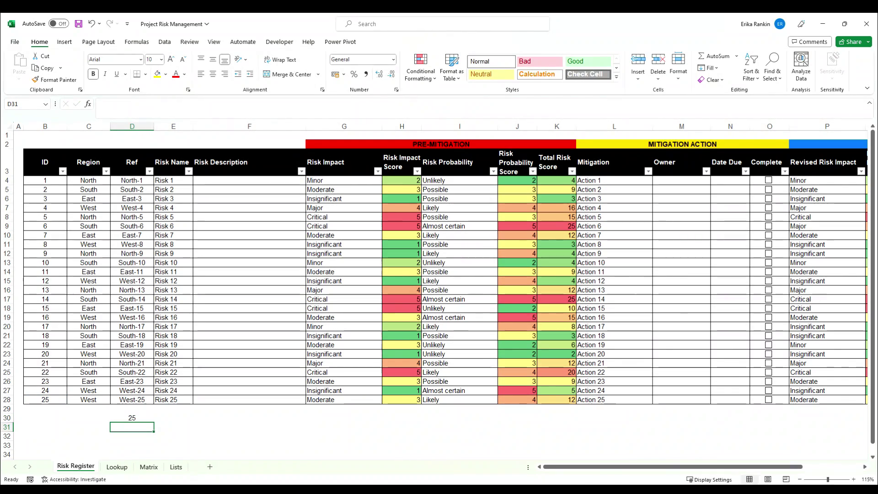
Step: Fix the D30 formula to =TEXT(B28,"000") so it displays 025
click(120, 417)
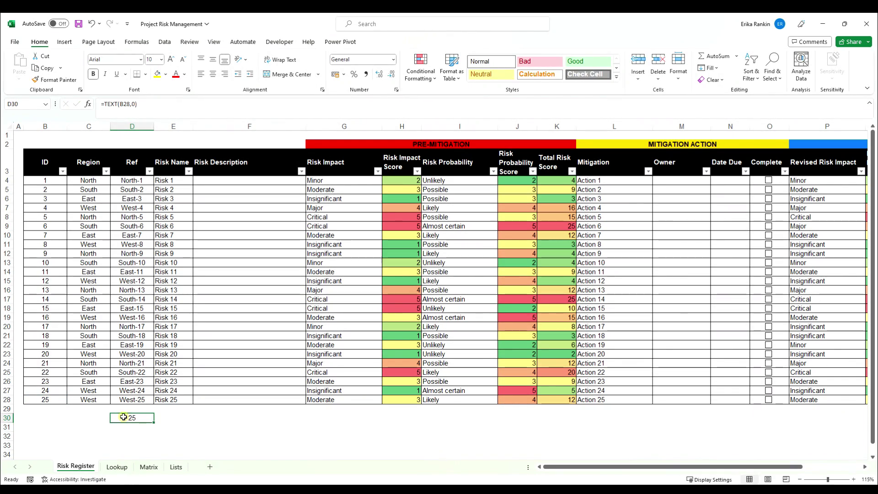
click(134, 104)
text("00)
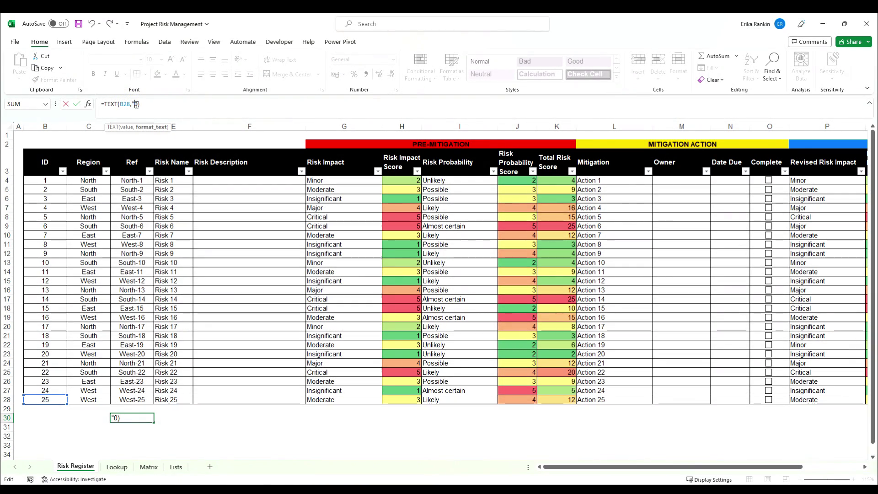
key(Right)
text(")
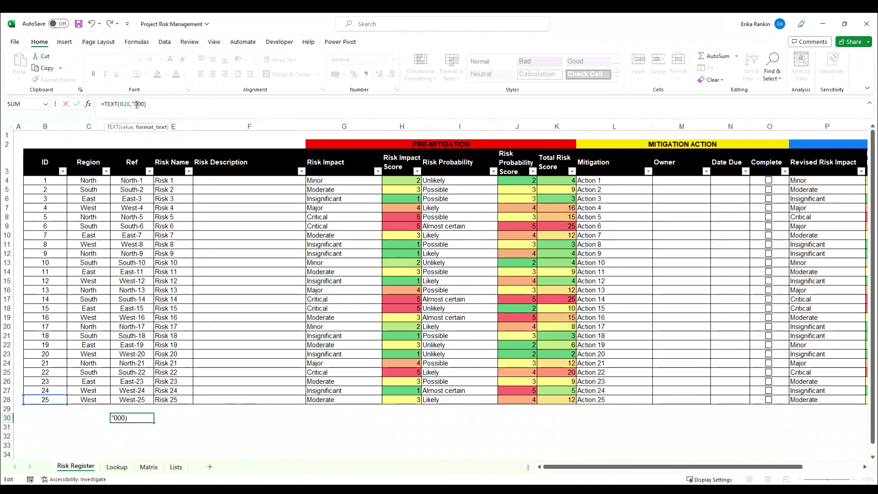
key(Return)
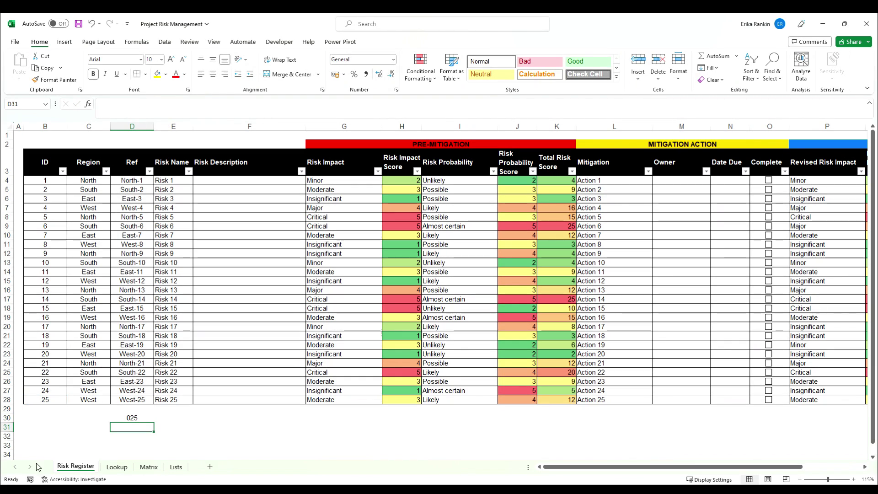
click(139, 181)
click(145, 103)
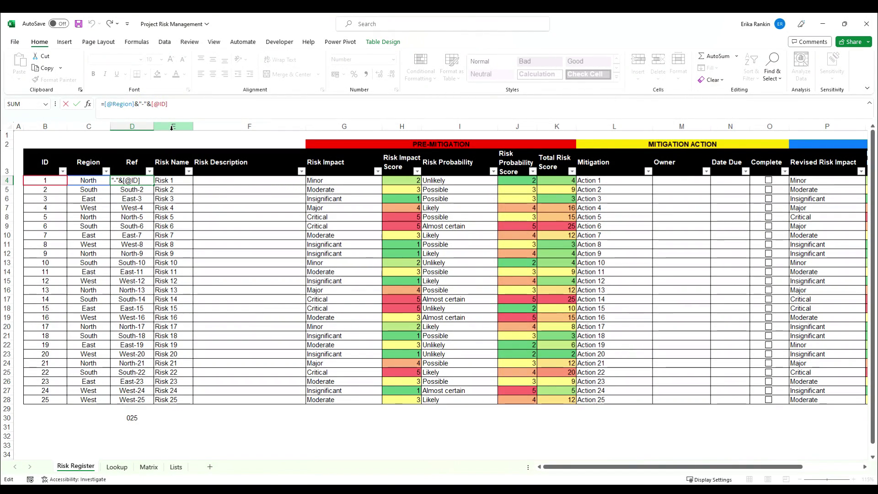
text(text)
key(Tab)
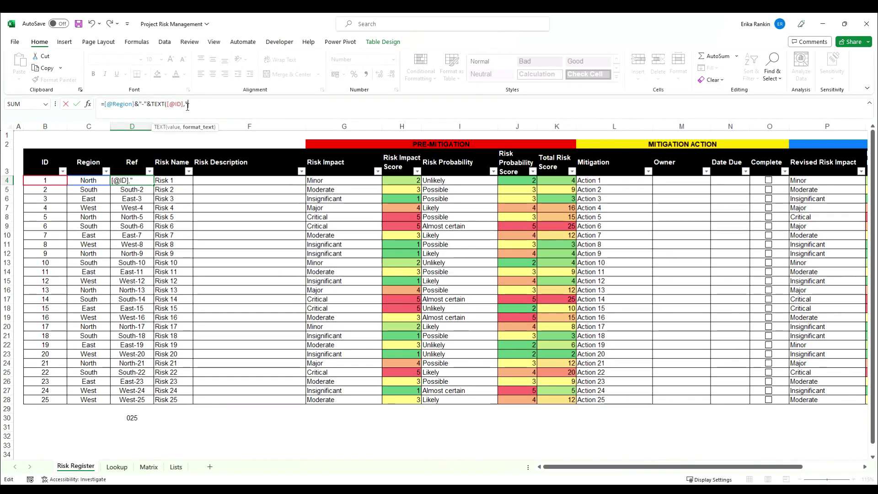
text("000"))
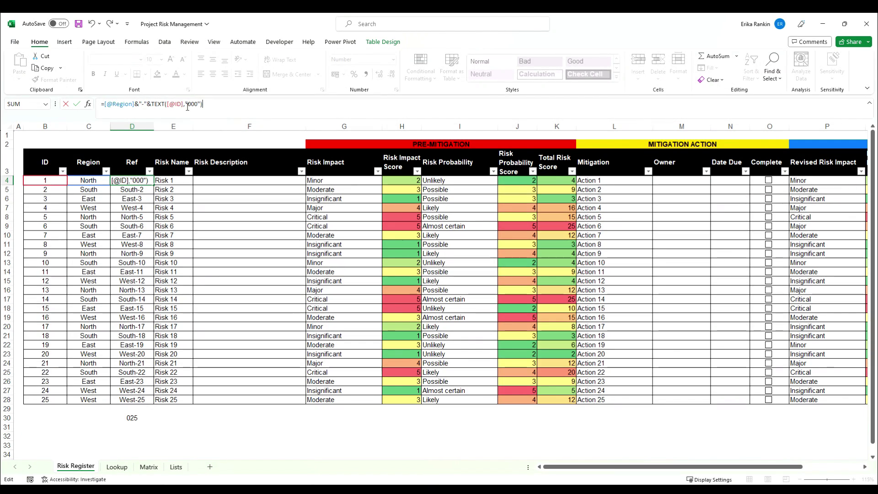
key(Return)
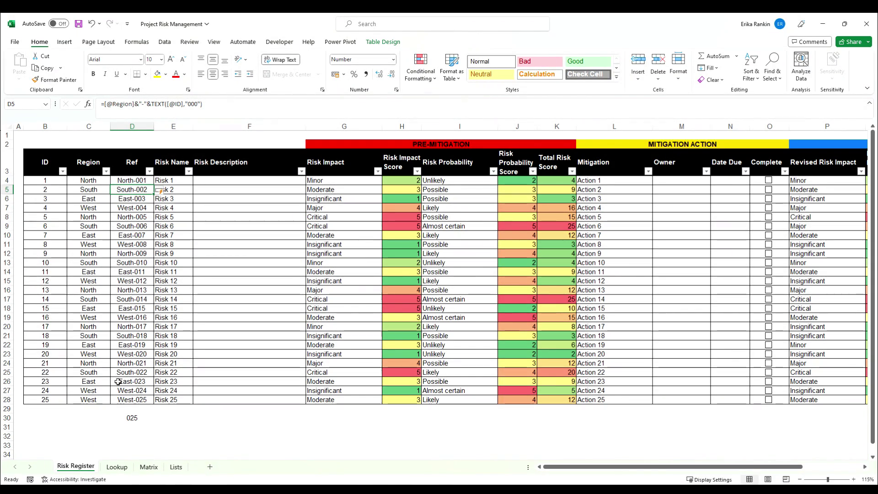
Step: Wrap the Region reference in LEFT(...,1) so Ref values read N-001 to W-025
click(105, 105)
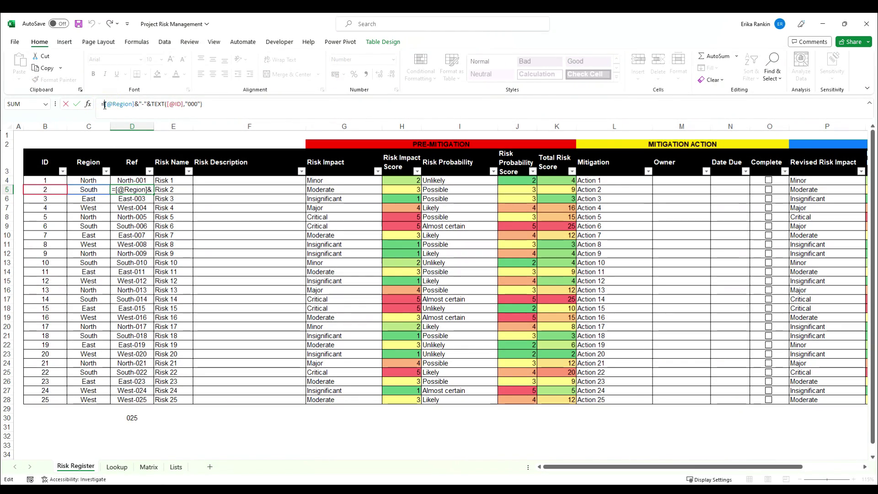
text(LEFT()
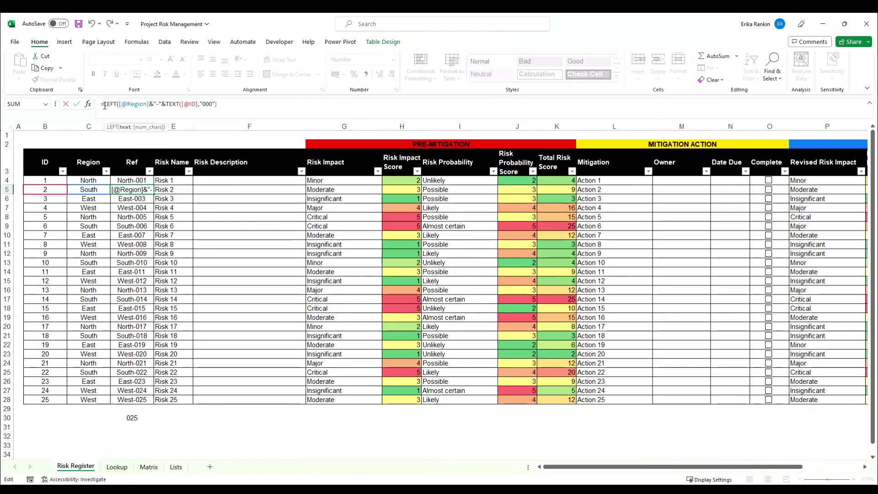
click(149, 104)
text(,1)
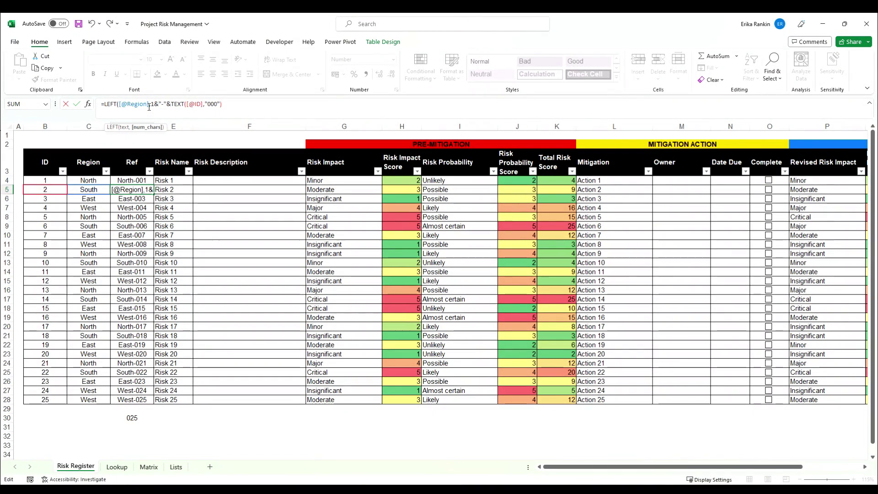
text())
key(Return)
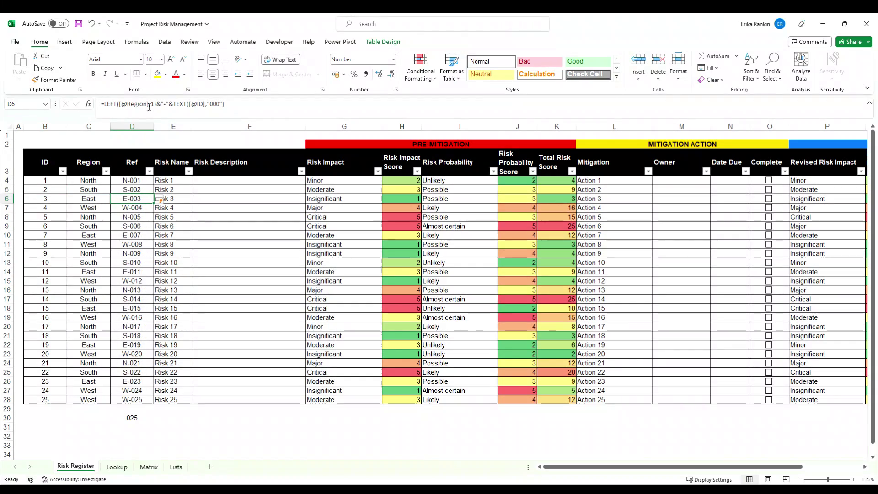